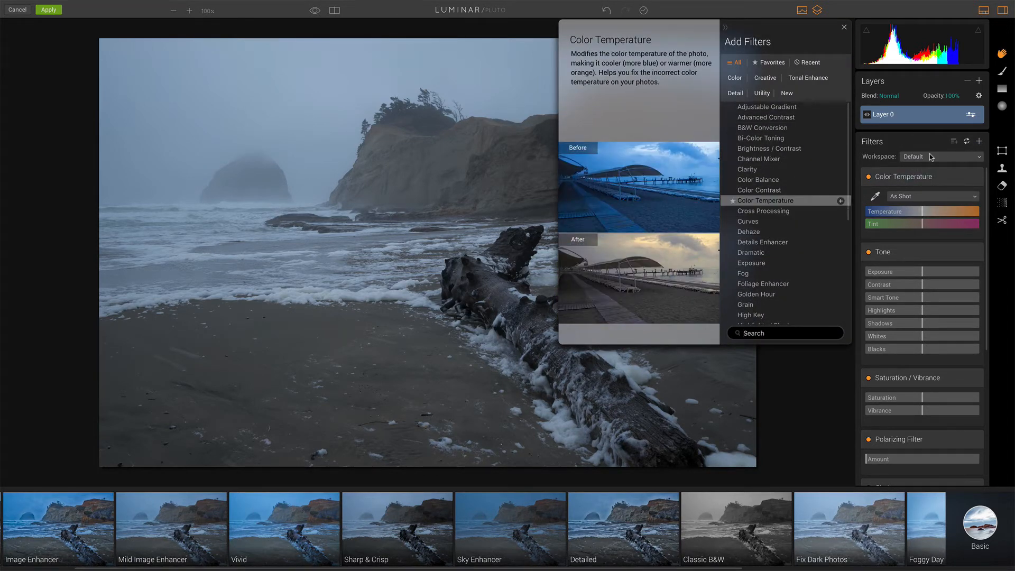
Dismiss the filter catalogue, hide the layers and filters area, and switch the presets to the Travel collection
{"action": "left_click", "coordinate": [844, 27]}
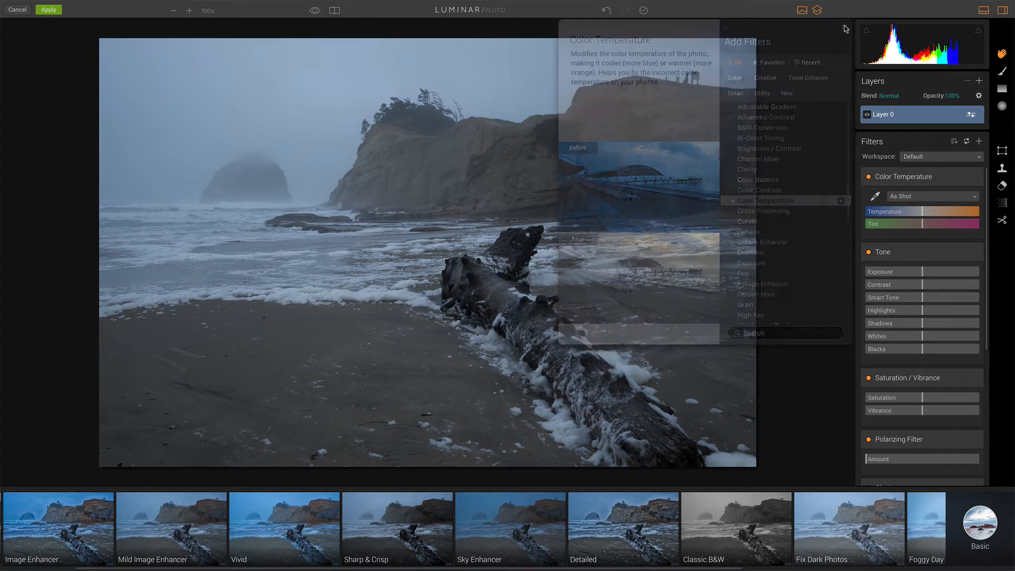
{"action": "left_click", "coordinate": [1002, 13]}
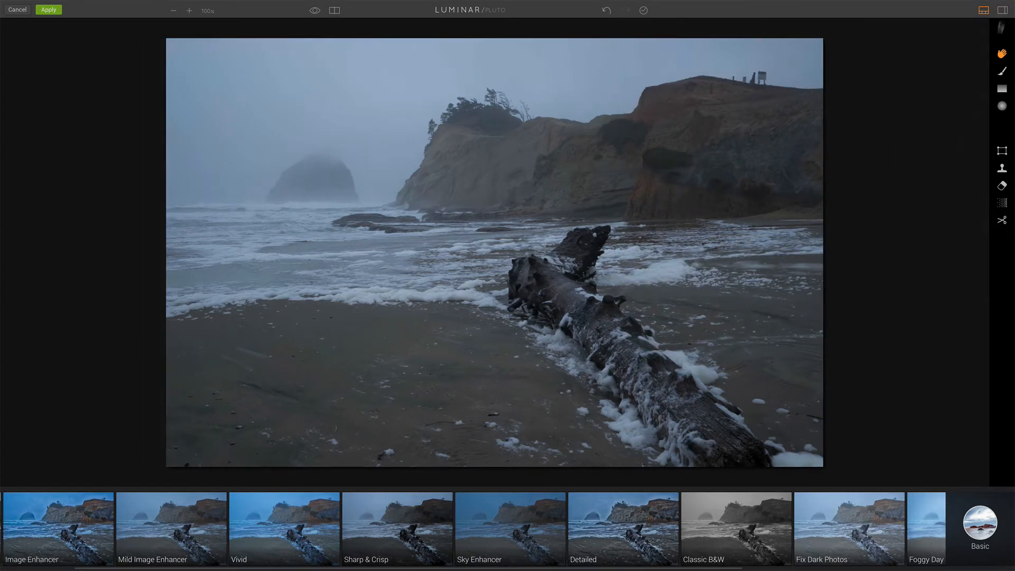
{"action": "scroll", "coordinate": [601, 539], "scroll_direction": "right", "scroll_amount": 6}
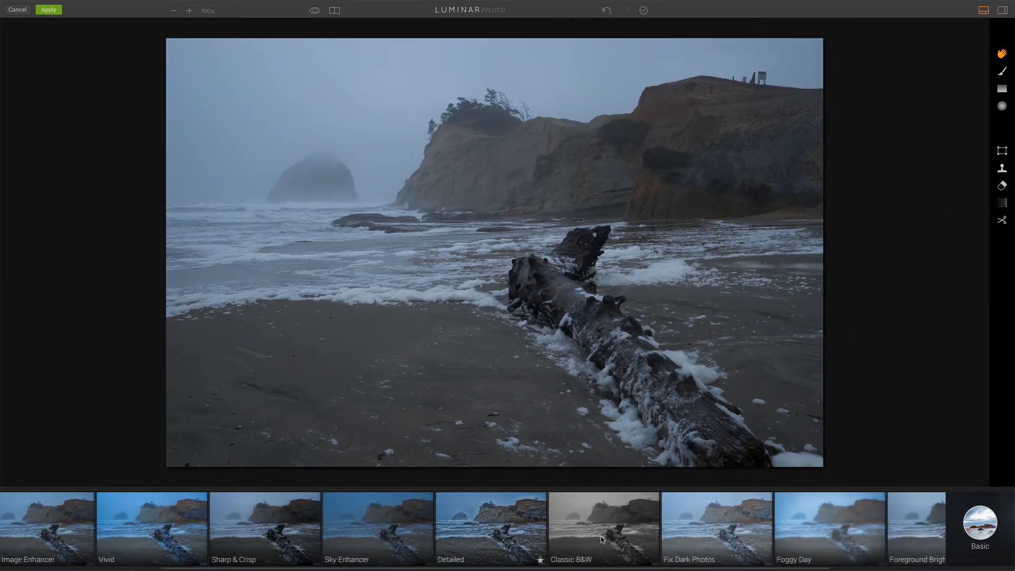
{"action": "scroll", "coordinate": [601, 539], "scroll_direction": "right", "scroll_amount": 2}
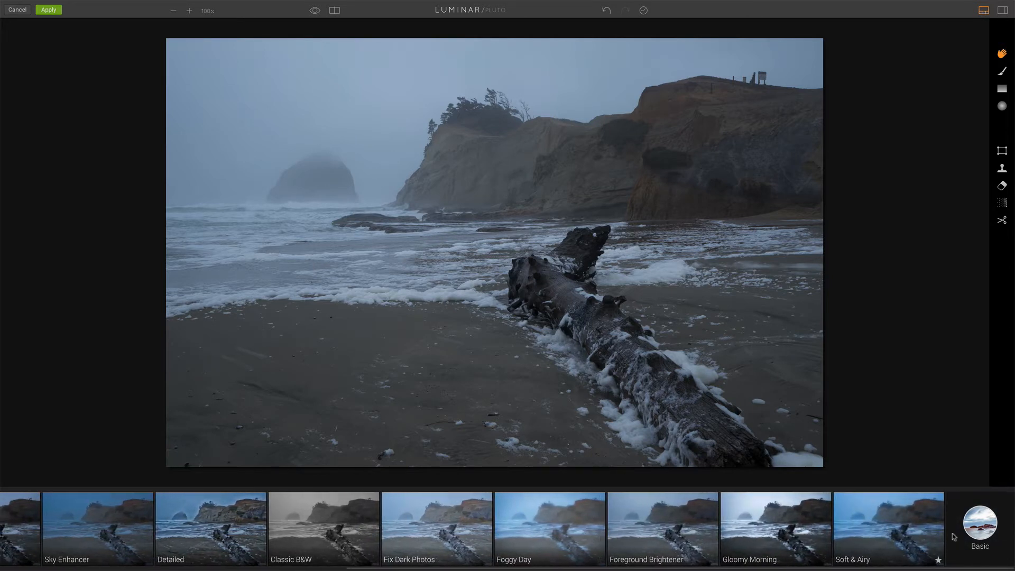
{"action": "left_click", "coordinate": [976, 533]}
{"action": "left_click", "coordinate": [909, 448]}
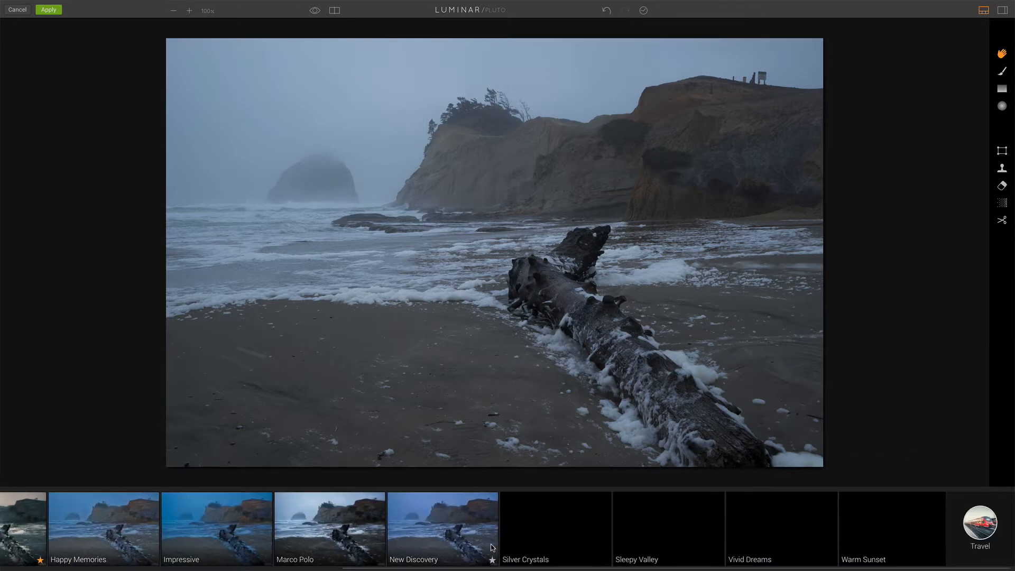
Apply the Ghost Ship preset to the beach photo and reduce its amount to 60
{"action": "scroll", "coordinate": [491, 547], "scroll_direction": "left", "scroll_amount": 4}
{"action": "left_click", "coordinate": [208, 522]}
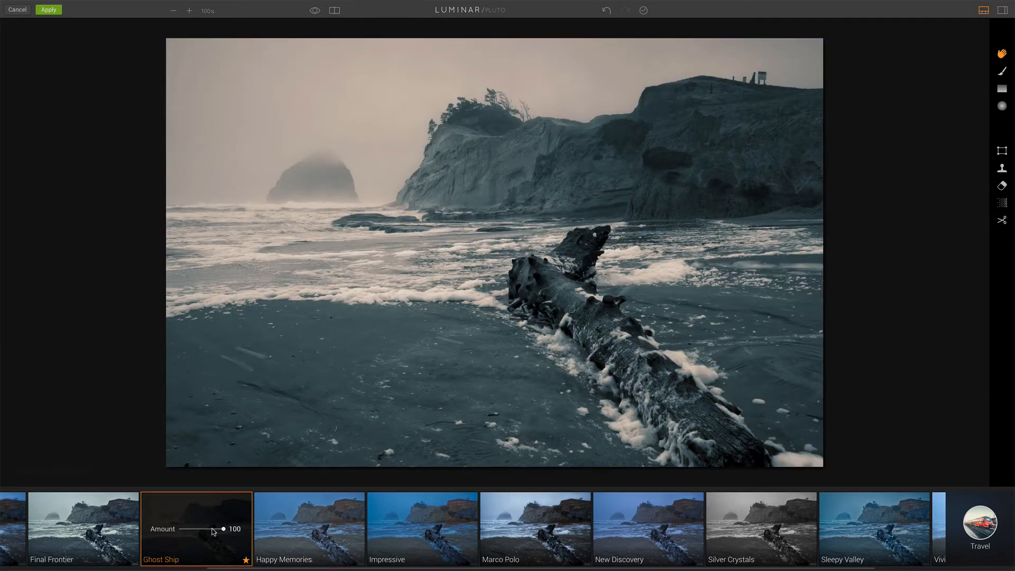
{"action": "mouse_move", "coordinate": [223, 530]}
{"action": "left_mouse_down"}
{"action": "mouse_move", "coordinate": [194, 531]}
{"action": "mouse_move", "coordinate": [206, 531]}
{"action": "left_mouse_up"}
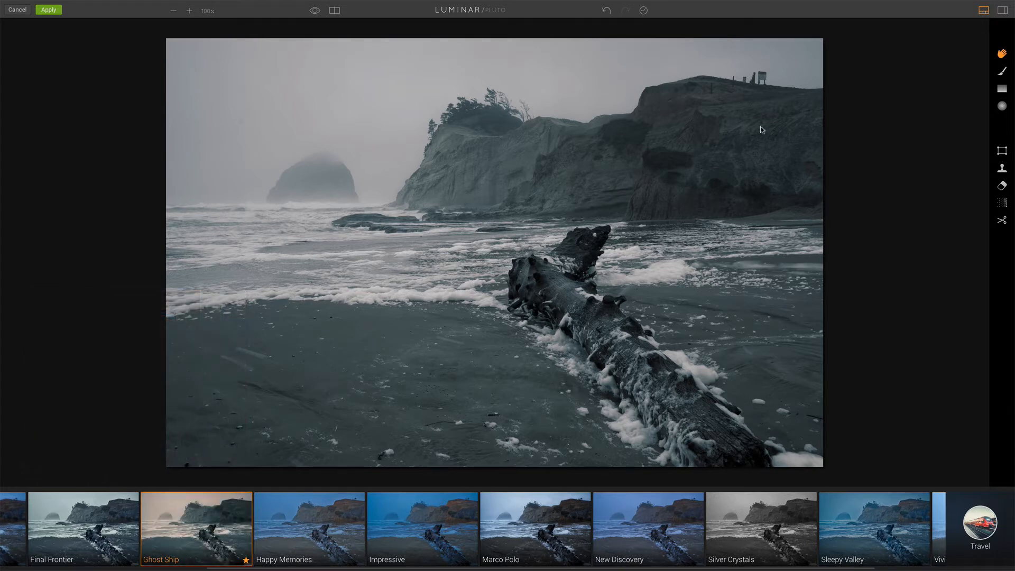
Bring back the layers and filters area and set the Microstructure filter's Amount to 50
{"action": "left_click", "coordinate": [1002, 10]}
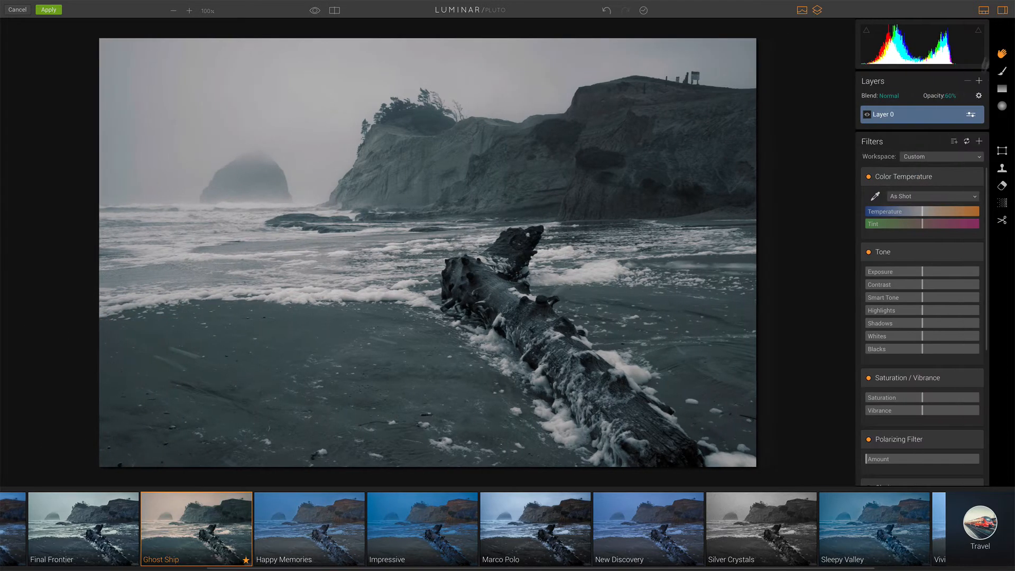
{"action": "scroll", "coordinate": [907, 307], "scroll_direction": "down", "scroll_amount": 10}
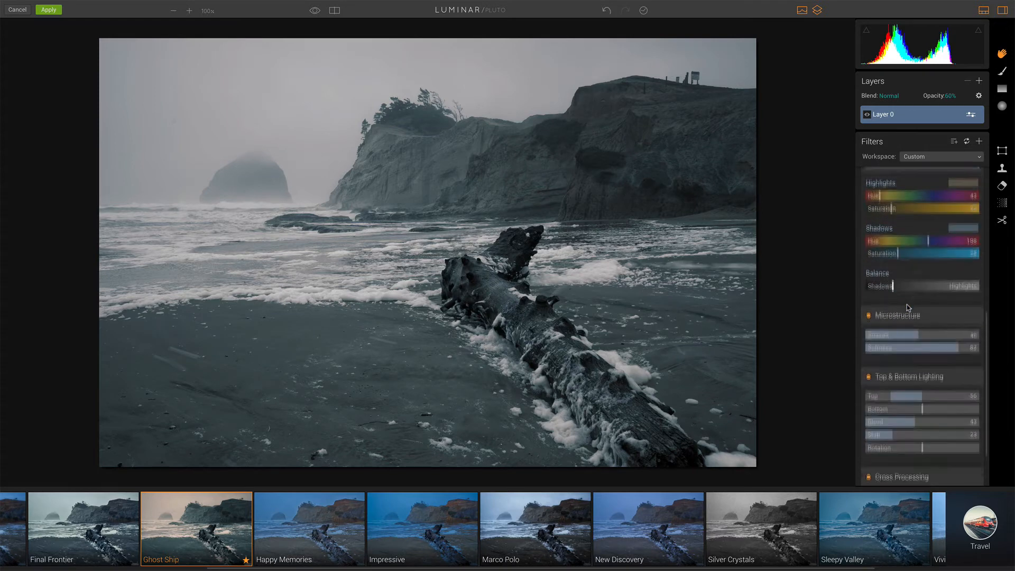
{"action": "scroll", "coordinate": [907, 308], "scroll_direction": "down", "scroll_amount": 2}
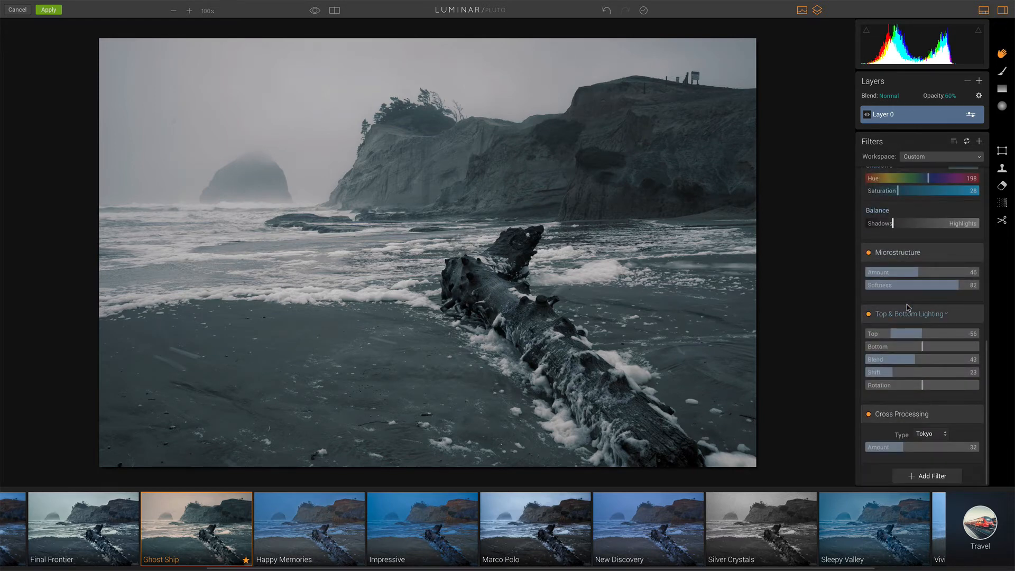
{"action": "scroll", "coordinate": [906, 308], "scroll_direction": "up", "scroll_amount": 5}
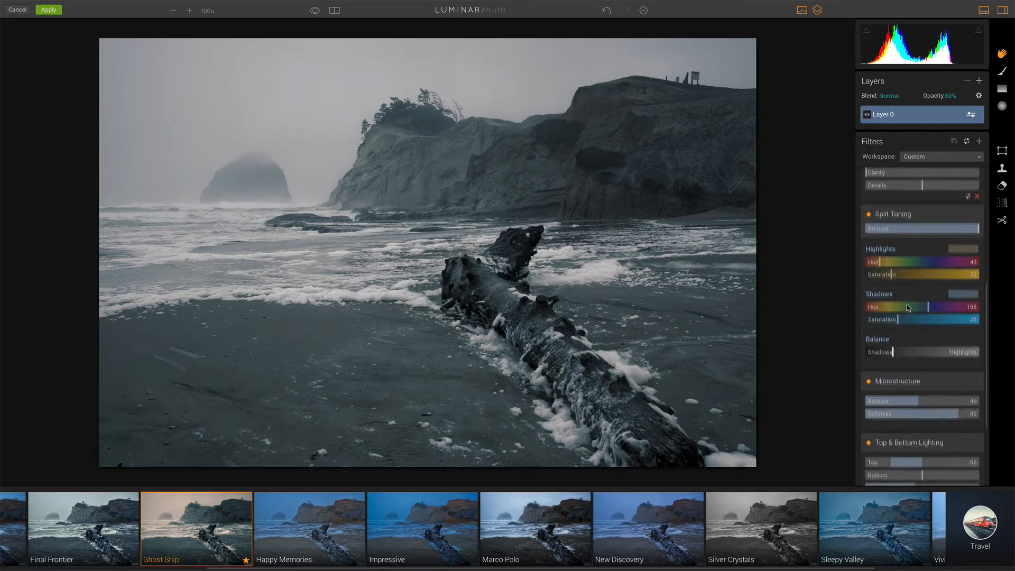
{"action": "left_click_drag", "start_coordinate": [919, 412], "coordinate": [920, 412]}
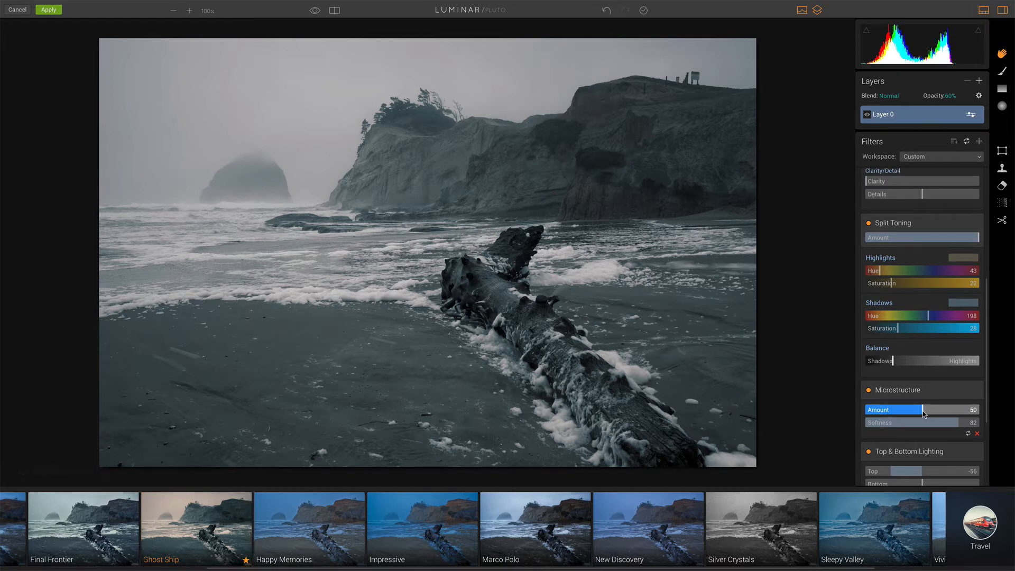
Add a Grain filter to Layer 0 and set its Amount to 25
{"action": "scroll", "coordinate": [924, 414], "scroll_direction": "down", "scroll_amount": 5}
{"action": "scroll", "coordinate": [924, 413], "scroll_direction": "up", "scroll_amount": 7}
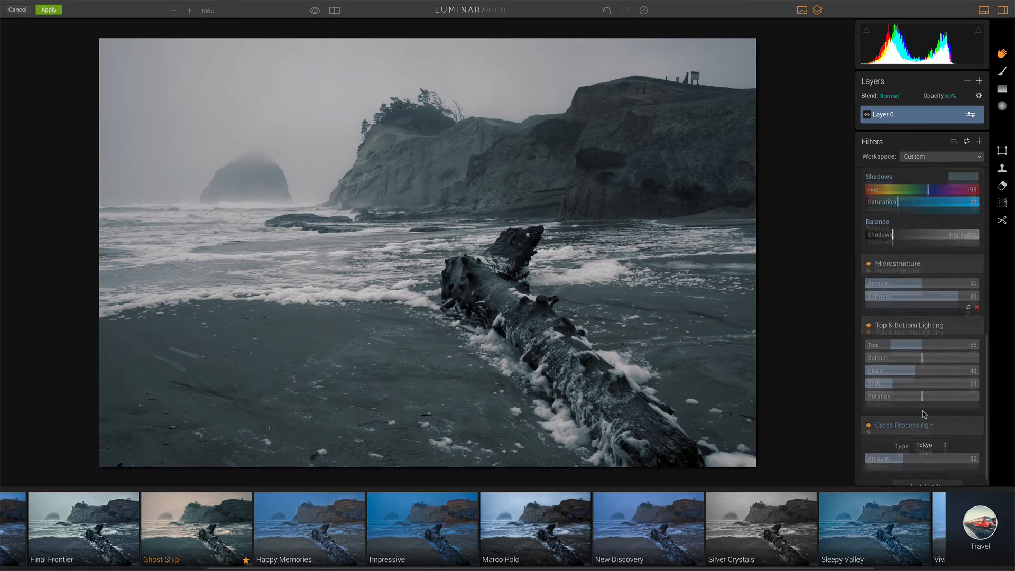
{"action": "scroll", "coordinate": [924, 413], "scroll_direction": "up", "scroll_amount": 6}
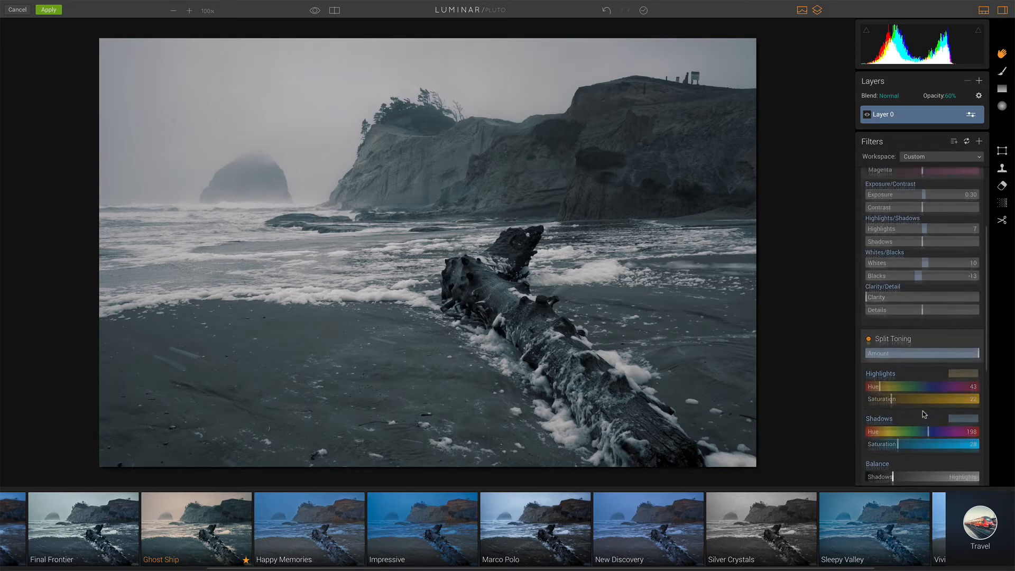
{"action": "scroll", "coordinate": [922, 414], "scroll_direction": "up", "scroll_amount": 1}
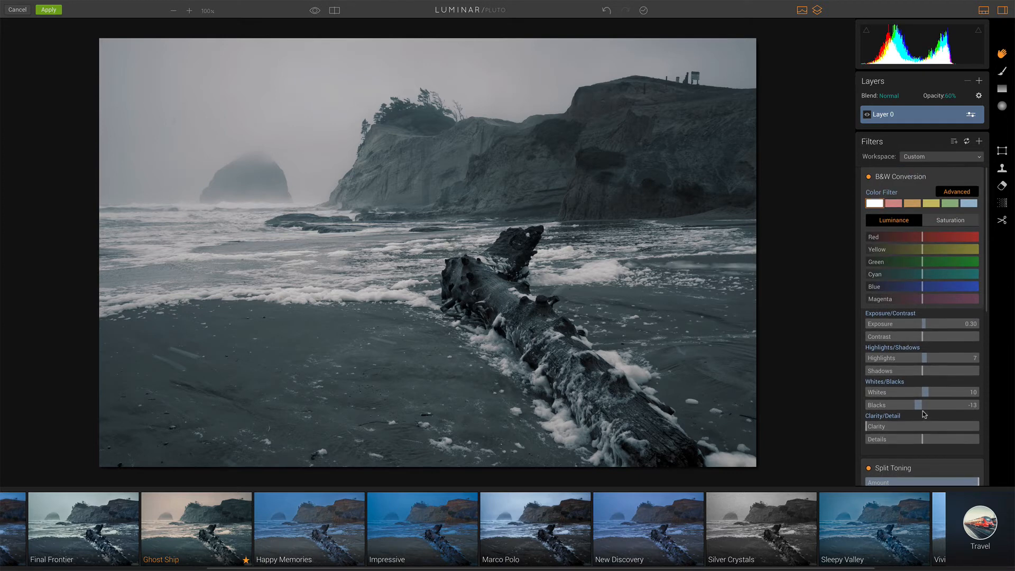
{"action": "left_click", "coordinate": [978, 142]}
{"action": "scroll", "coordinate": [759, 196], "scroll_direction": "down", "scroll_amount": 3}
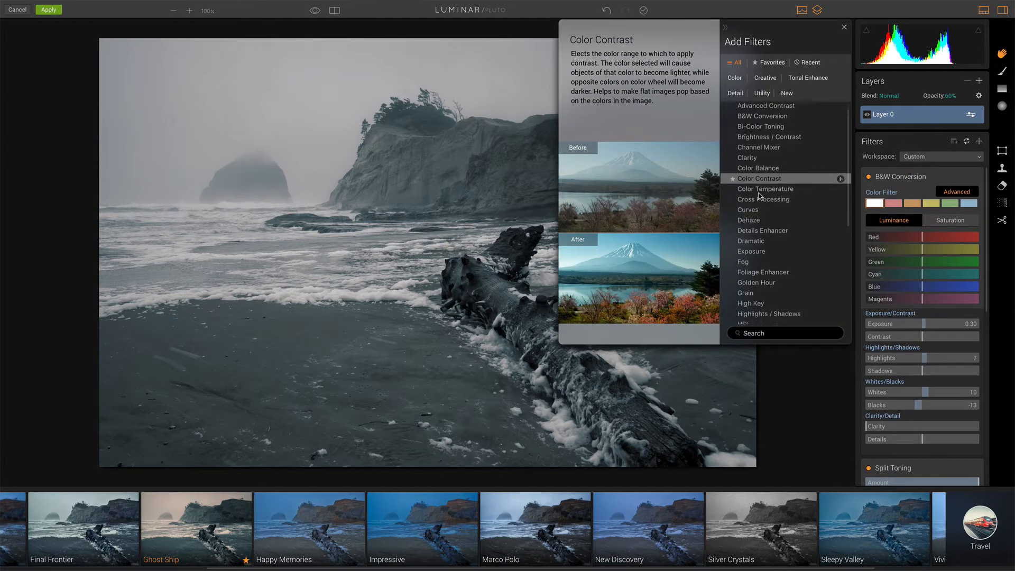
{"action": "left_click", "coordinate": [749, 236]}
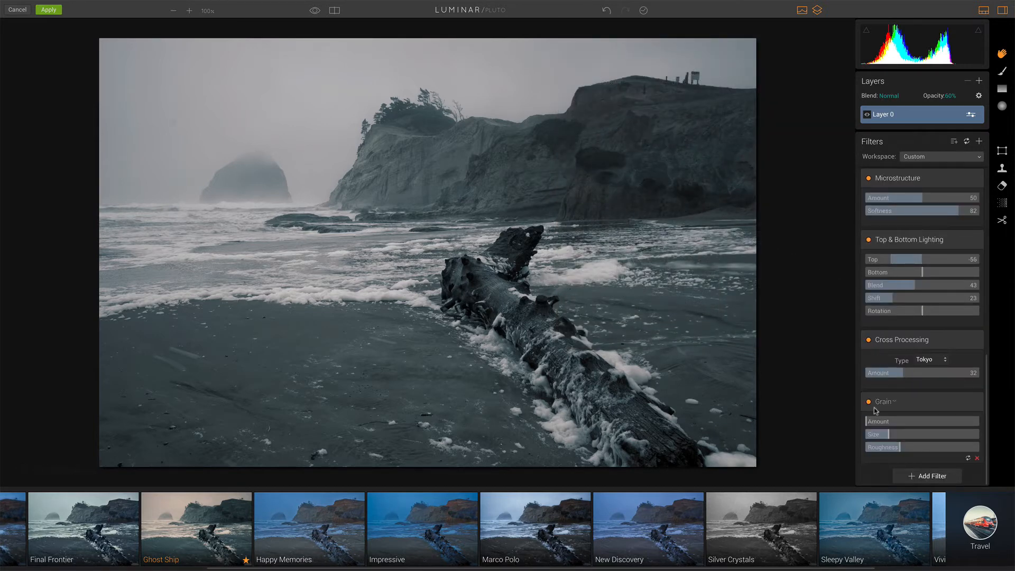
{"action": "left_click_drag", "start_coordinate": [877, 424], "coordinate": [885, 425]}
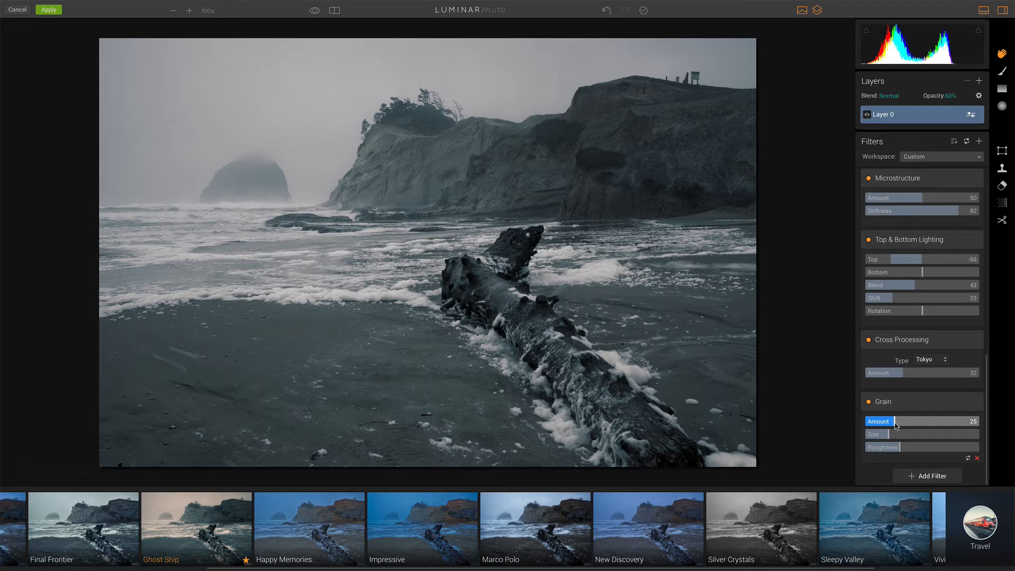
Add a new adjustment layer above Layer 0 and hide the preset strip to enlarge the photo
{"action": "left_click", "coordinate": [979, 82]}
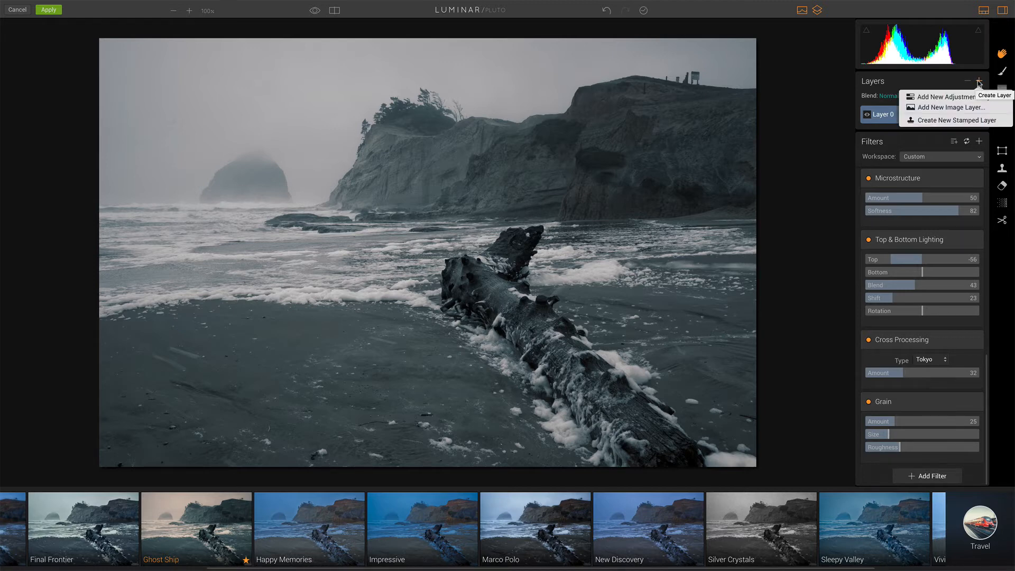
{"action": "left_click", "coordinate": [950, 99]}
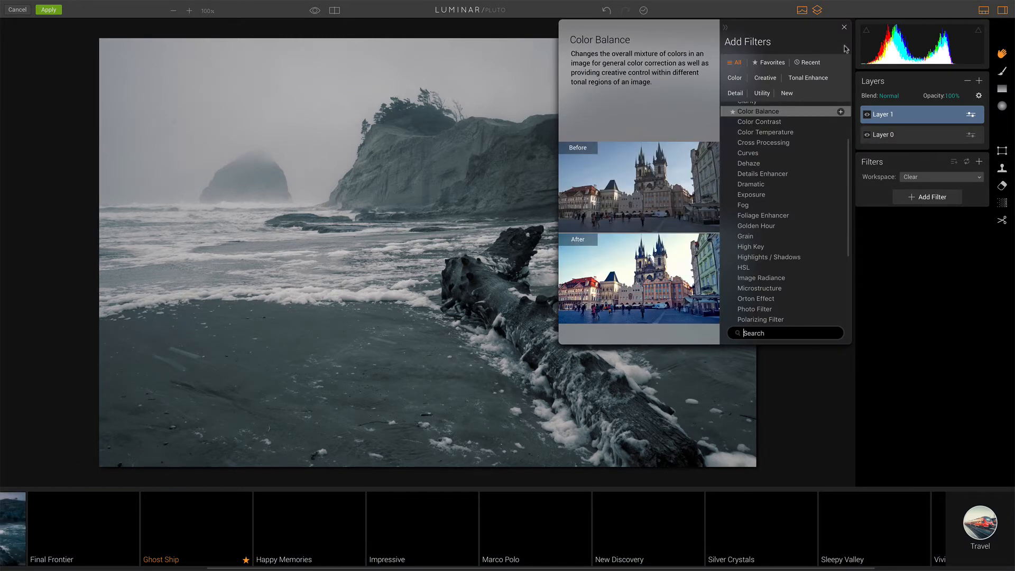
{"action": "left_click", "coordinate": [843, 27]}
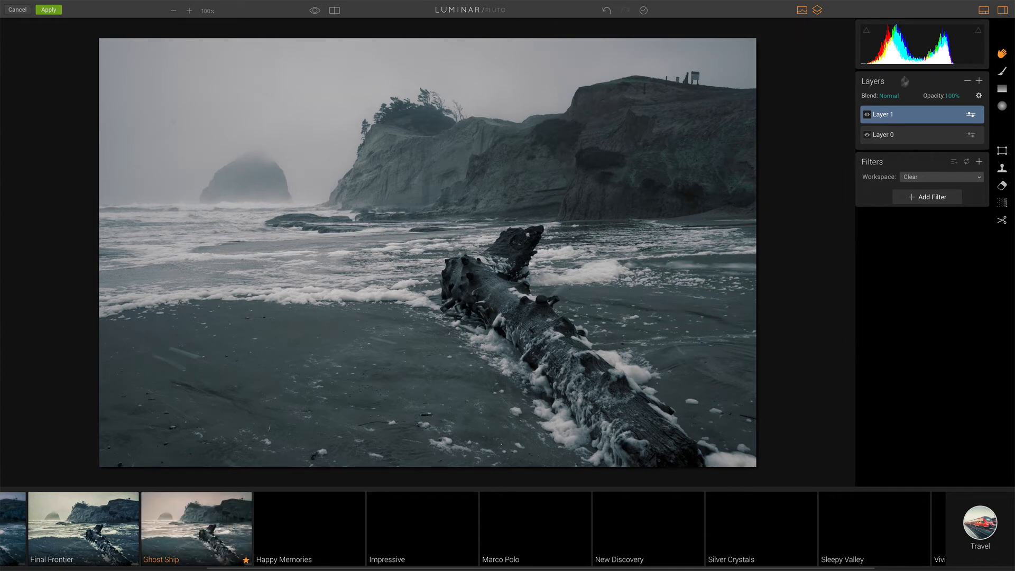
{"action": "left_click", "coordinate": [982, 11]}
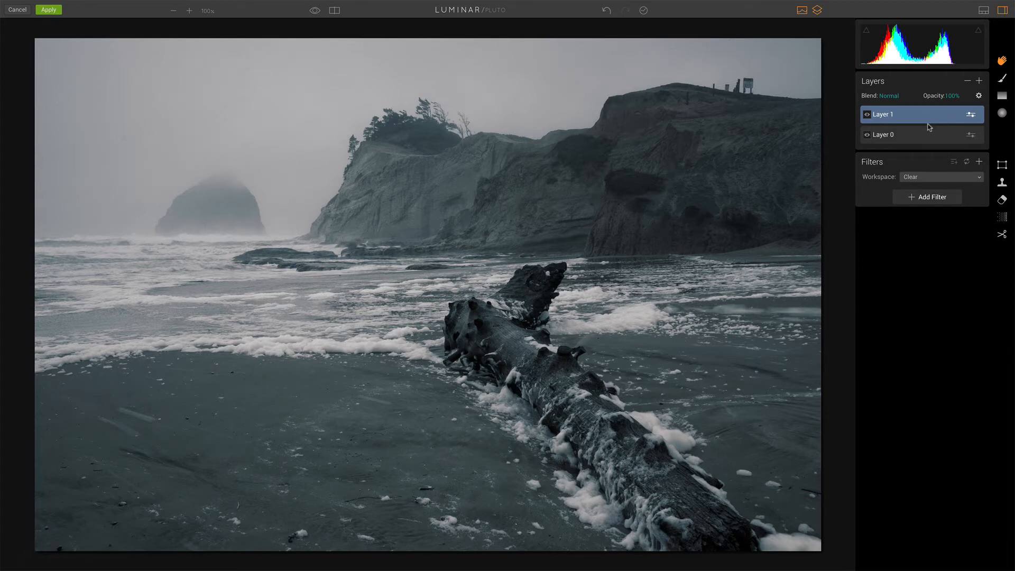
Add a Vignette filter to Layer 1 with Amount -54, Size 39, Roundness 17, Feather 60 and Inner Brightness 9
{"action": "left_click", "coordinate": [927, 198]}
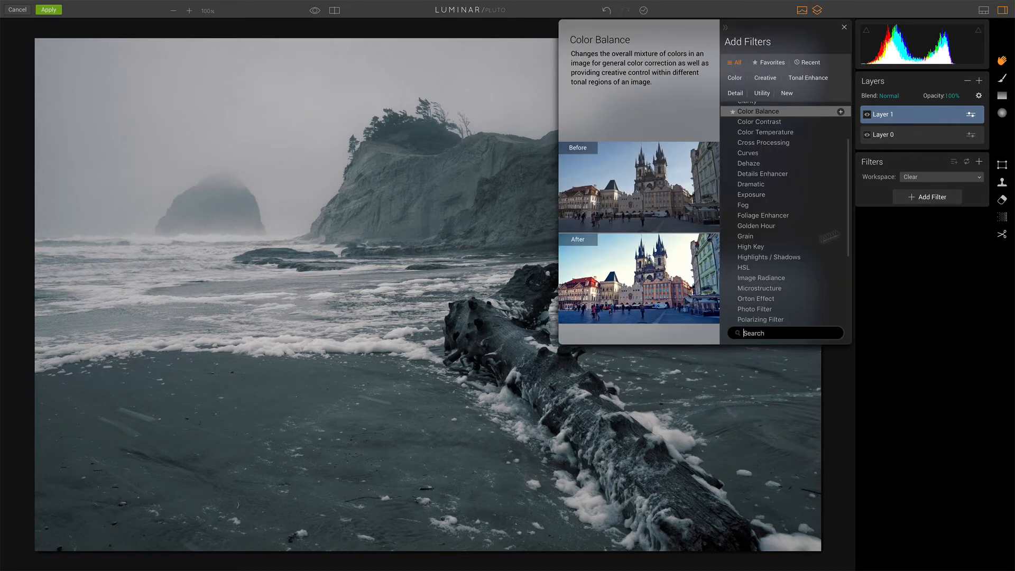
{"action": "scroll", "coordinate": [786, 261], "scroll_direction": "down", "scroll_amount": 5}
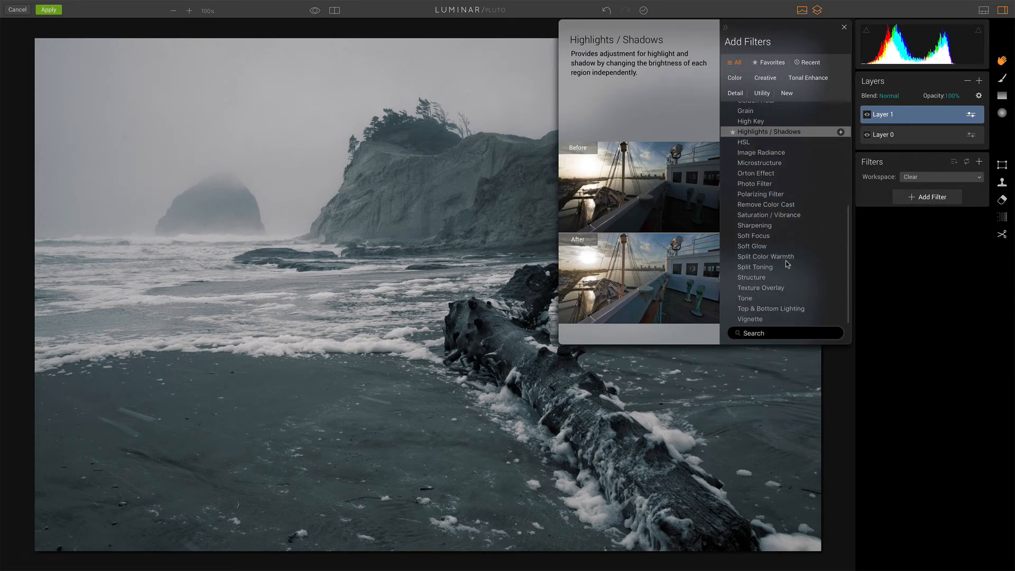
{"action": "left_click", "coordinate": [750, 319]}
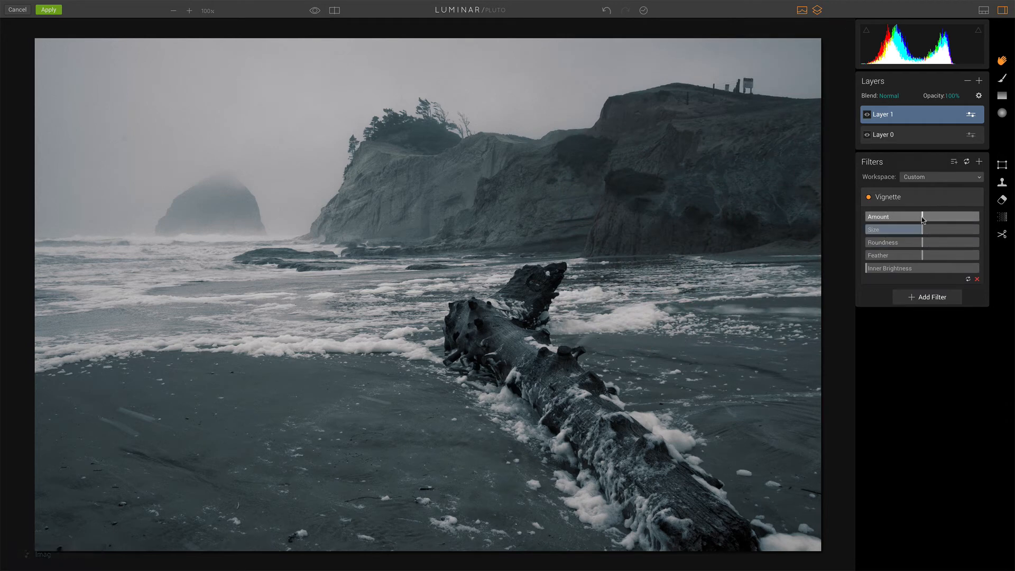
{"action": "left_click_drag", "start_coordinate": [933, 219], "coordinate": [894, 219]}
{"action": "left_click_drag", "start_coordinate": [867, 269], "coordinate": [877, 271]}
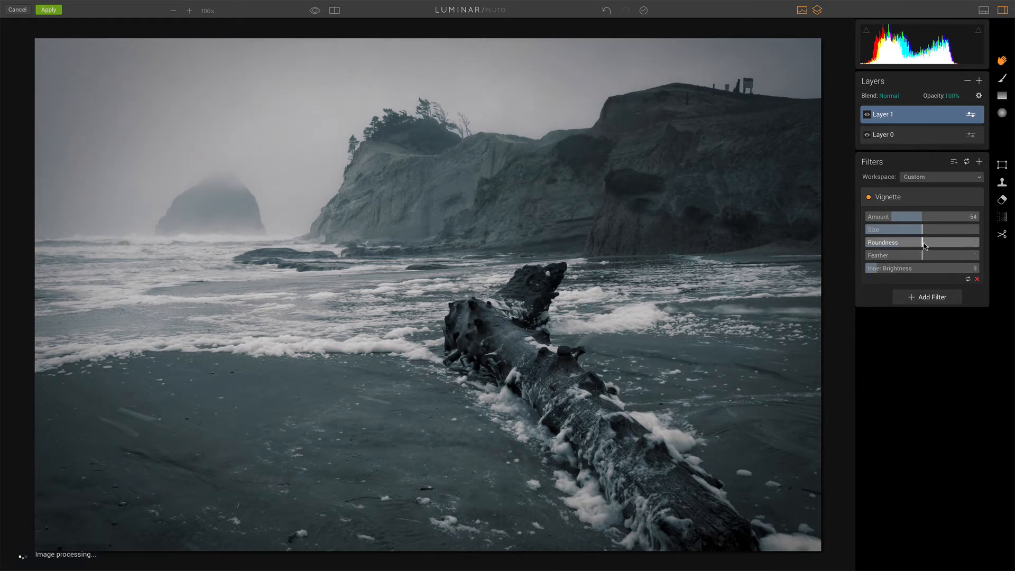
{"action": "left_click_drag", "start_coordinate": [923, 245], "coordinate": [870, 257]}
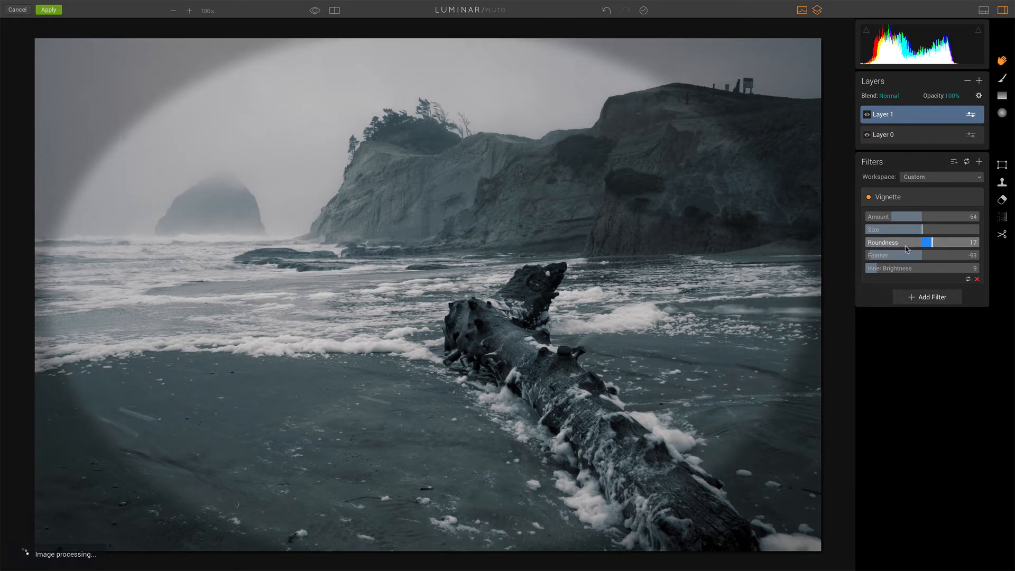
{"action": "left_click_drag", "start_coordinate": [923, 232], "coordinate": [953, 262]}
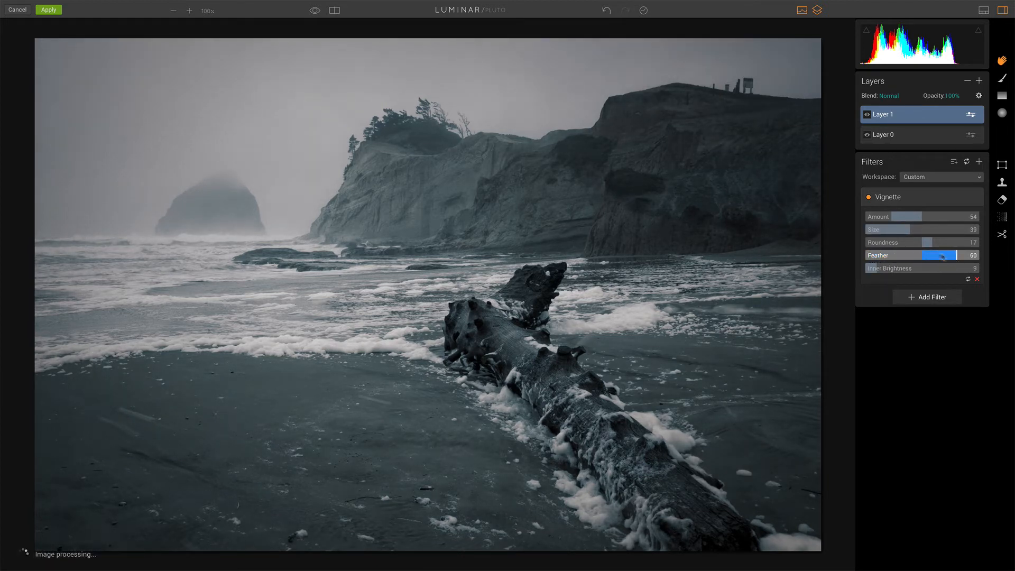
Compare the photo with and without the vignette by switching the filter and Layer 1 off and on
{"action": "left_click", "coordinate": [868, 197]}
{"action": "left_click", "coordinate": [868, 197]}
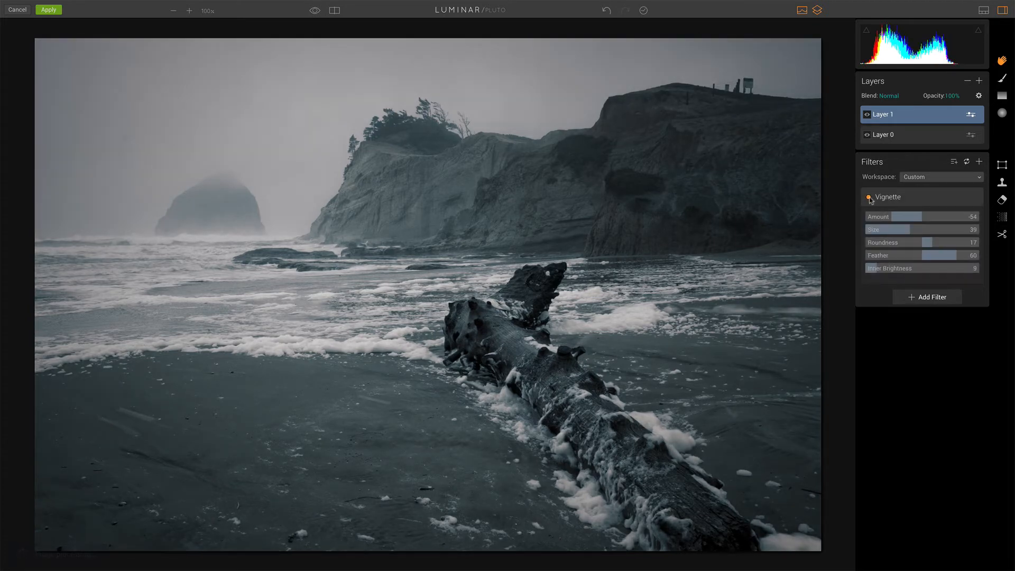
{"action": "left_click", "coordinate": [868, 115]}
{"action": "left_click", "coordinate": [867, 116]}
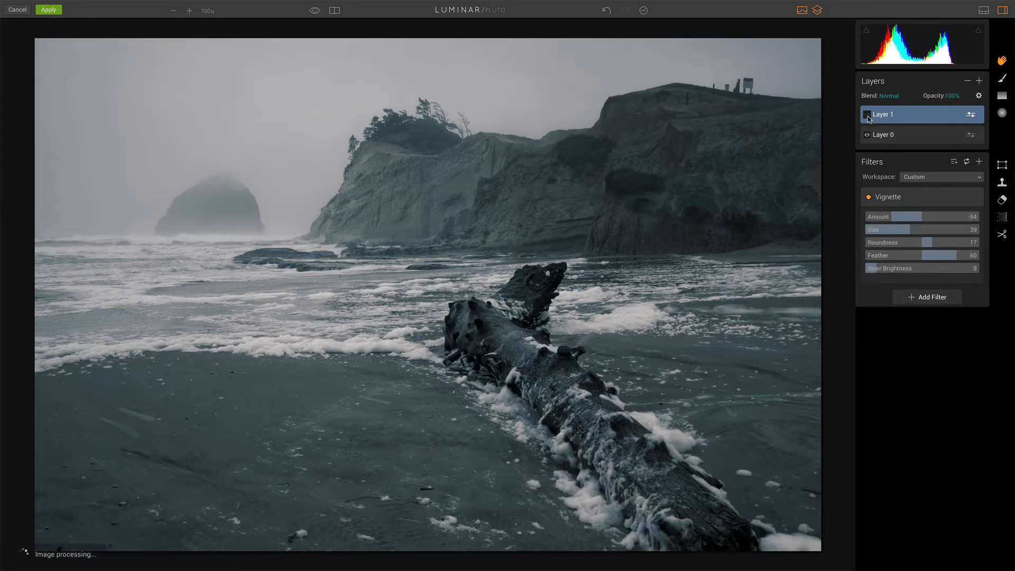
{"action": "left_click", "coordinate": [867, 116]}
{"action": "left_click", "coordinate": [867, 116]}
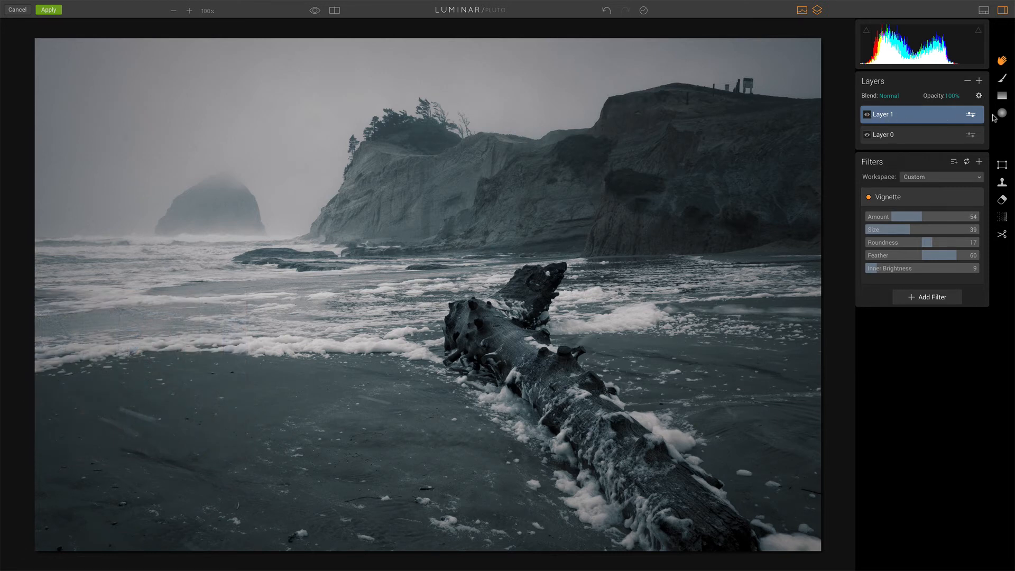
Erase two small spots in the sky to the upper left of the sea stack with the Eraser and apply the result
{"action": "left_click", "coordinate": [1001, 201]}
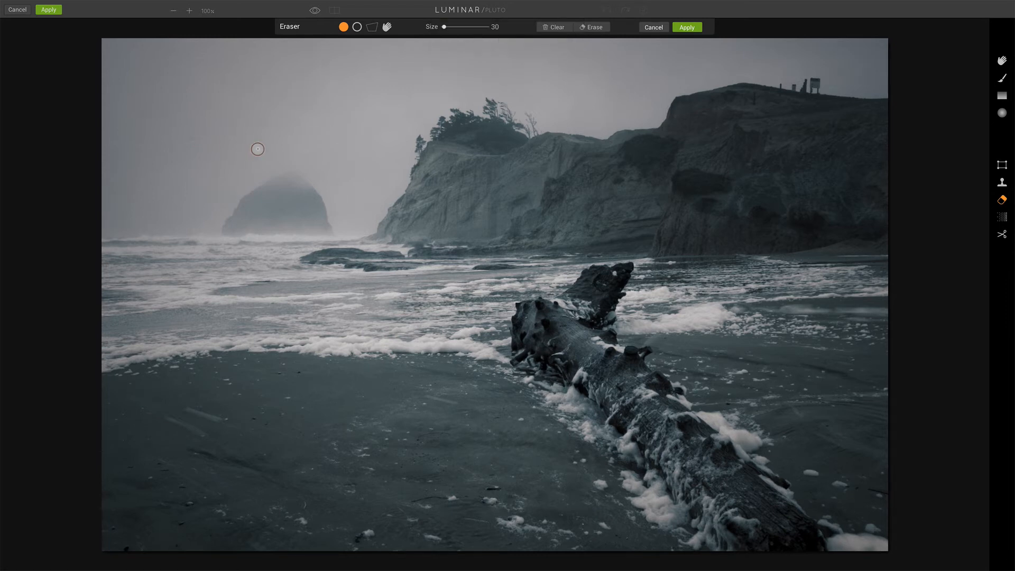
{"action": "left_click", "coordinate": [192, 135]}
{"action": "left_click", "coordinate": [167, 113]}
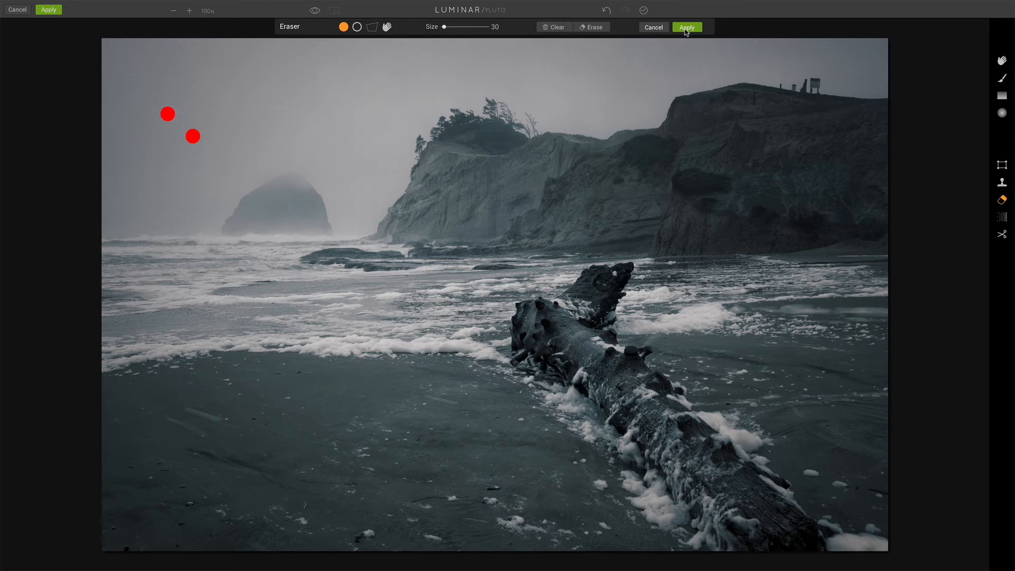
{"action": "left_click", "coordinate": [594, 28]}
{"action": "left_click", "coordinate": [687, 27]}
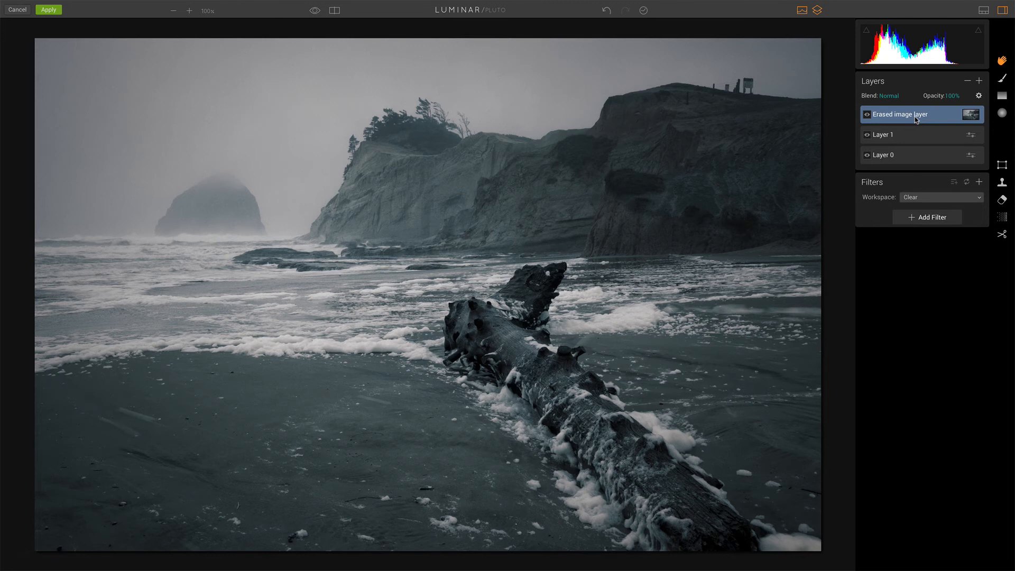
Show the preset strip below the photo again
{"action": "left_click", "coordinate": [984, 10]}
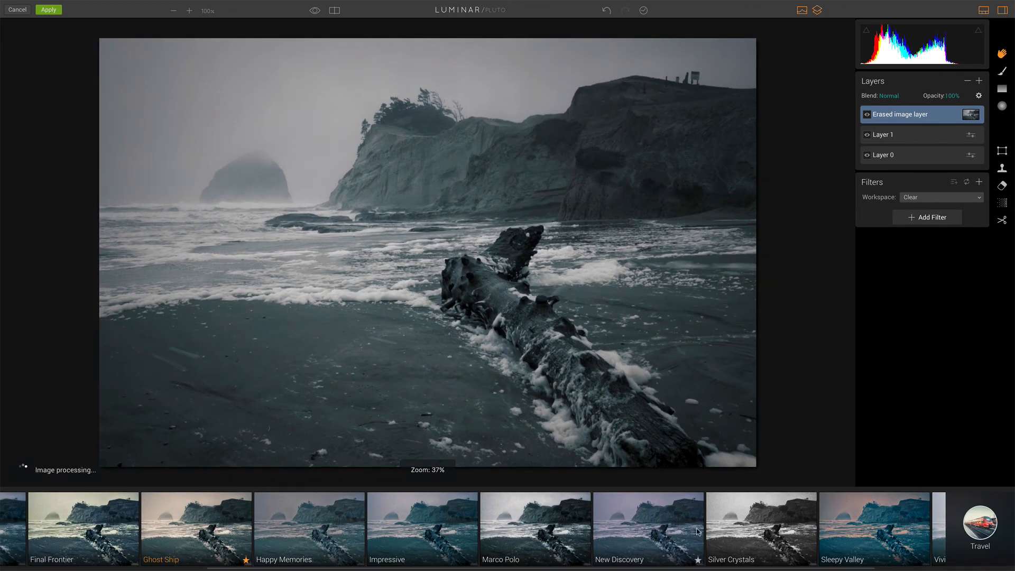